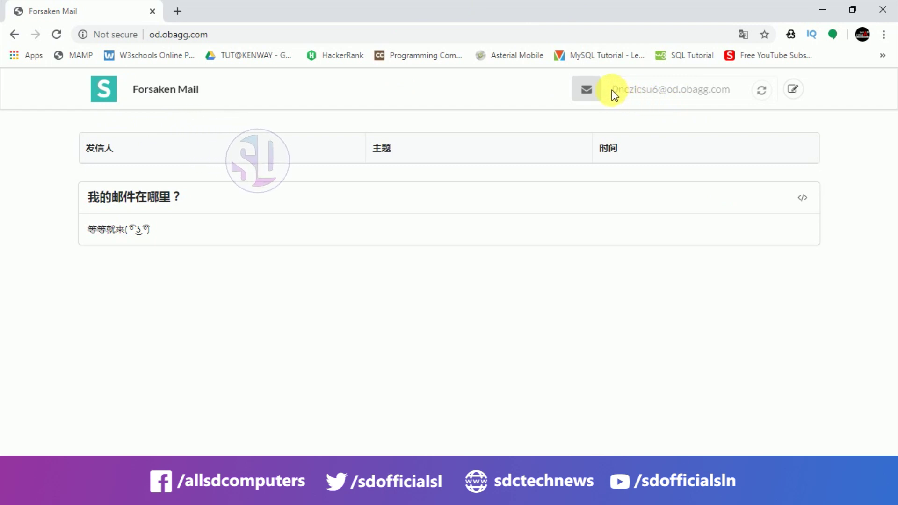
Copy the temporary Forsaken Mail address and start a fresh blank browser tab.
drag(613, 91, 711, 89)
click(722, 88)
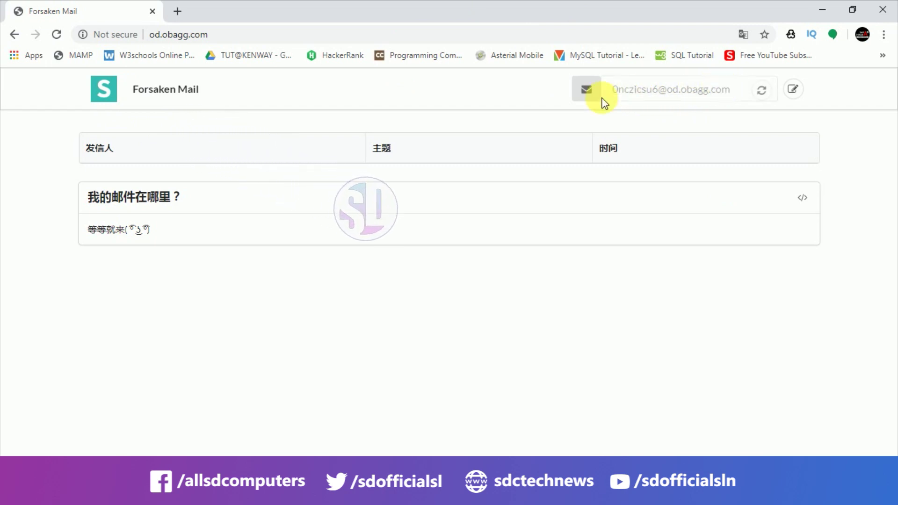
drag(631, 91, 703, 101)
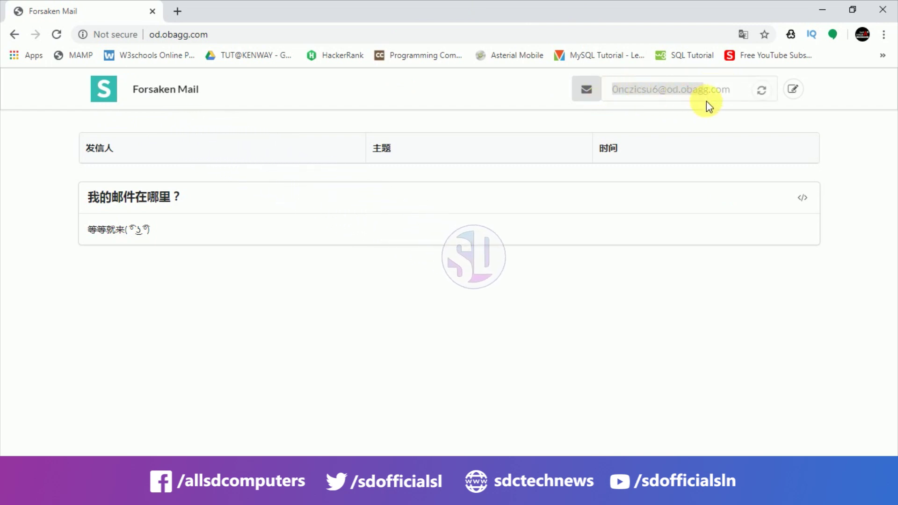
right_click(728, 101)
click(728, 115)
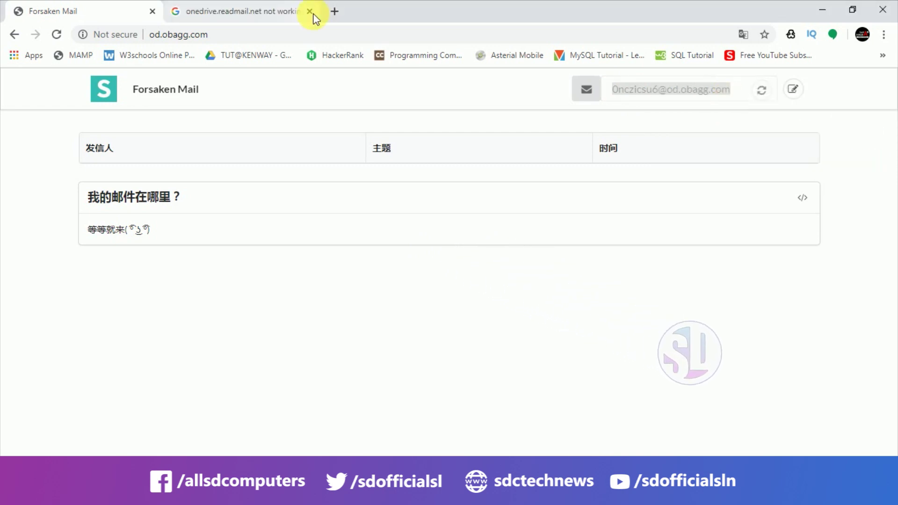
key(ctrl+t)
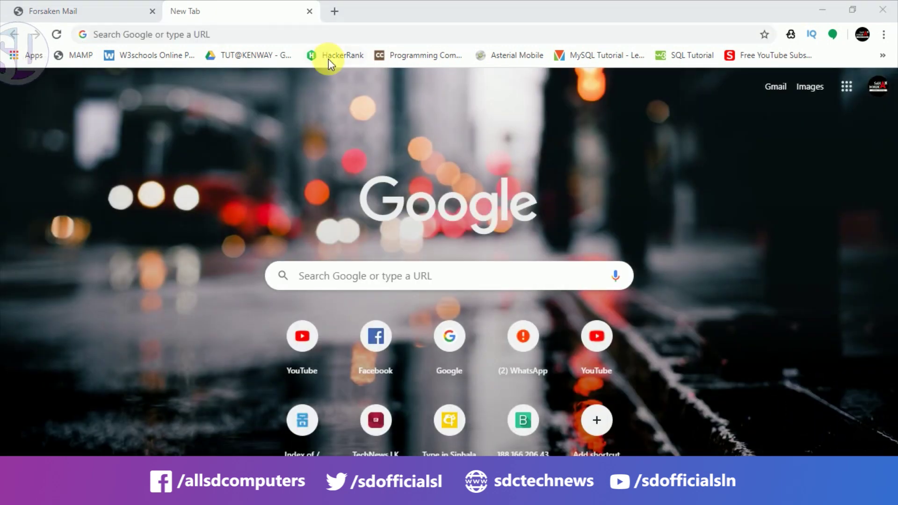
Load signup.microsoft.com/signup?sku=education in the new tab by pasting the link.
right_click(326, 37)
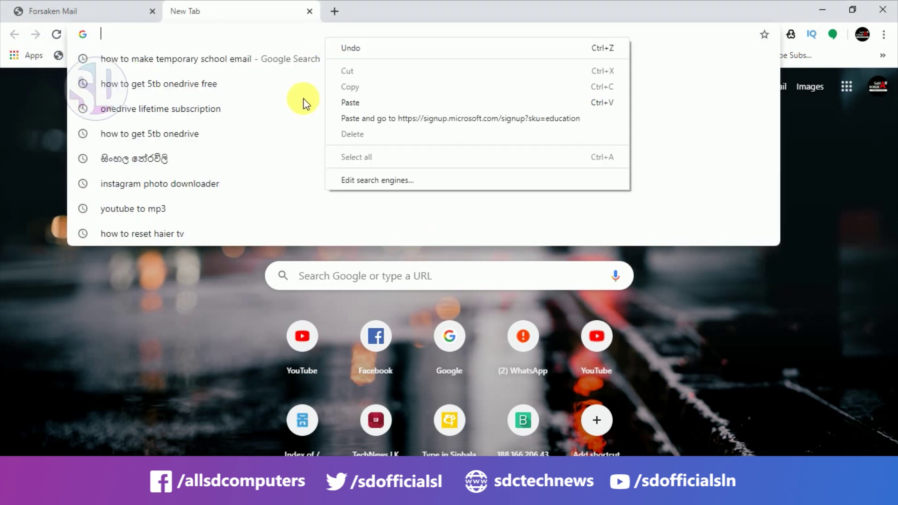
click(351, 99)
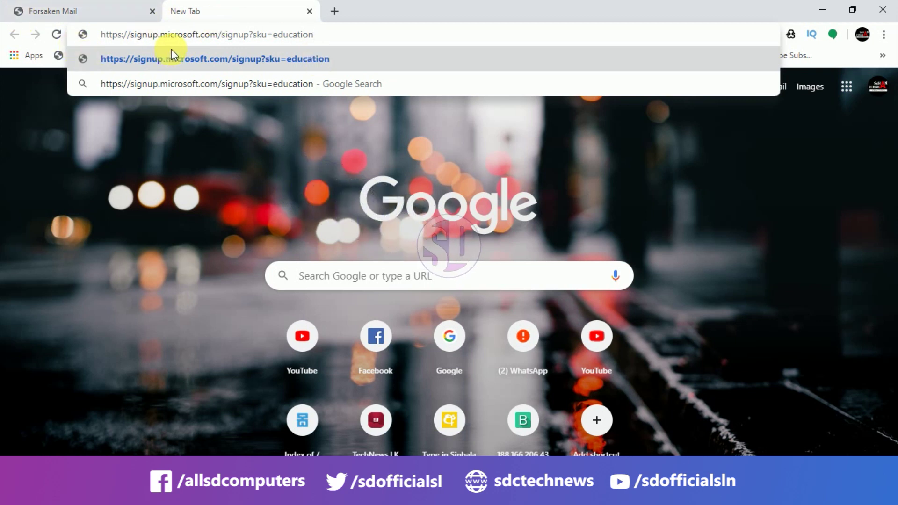
click(57, 34)
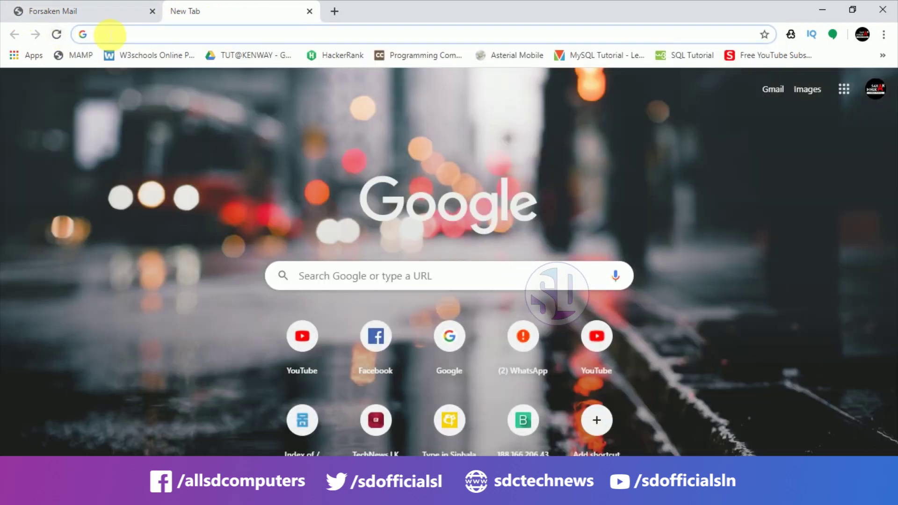
right_click(110, 34)
click(171, 110)
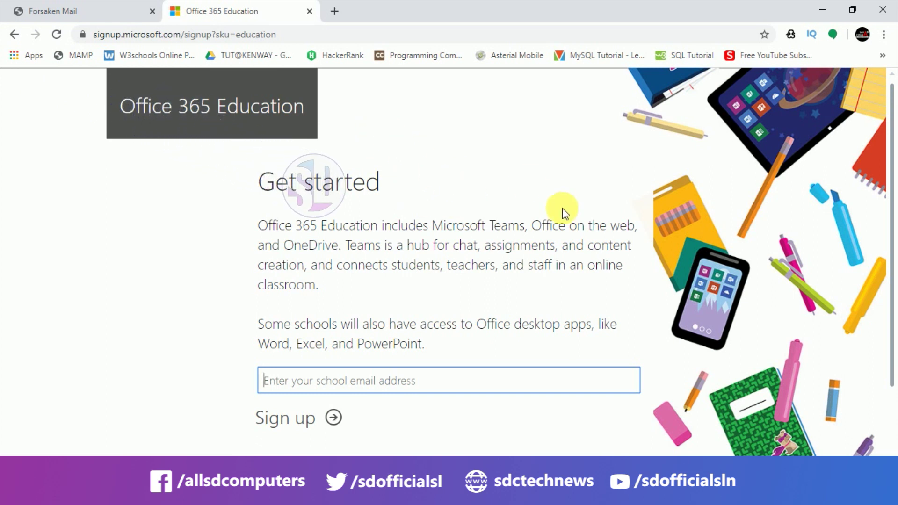
Copy the temporary address again from the Forsaken Mail inbox.
scroll(397, 181, down, 1)
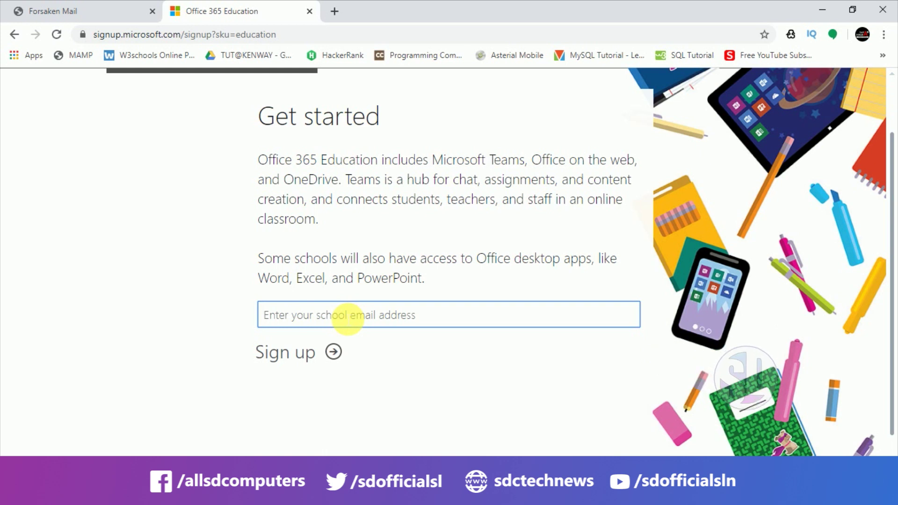
click(53, 11)
right_click(667, 90)
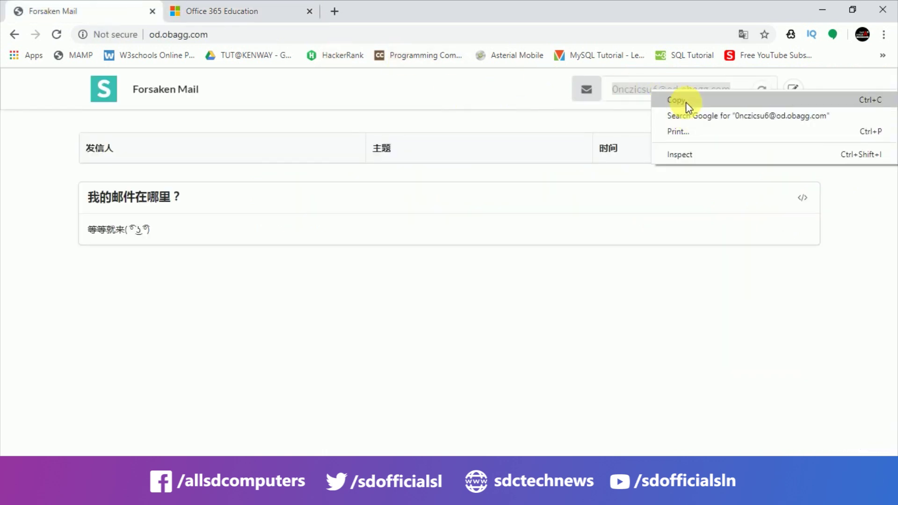
click(682, 99)
Submit the pasted address as the school email and choose to sign up as a student.
click(236, 10)
right_click(323, 320)
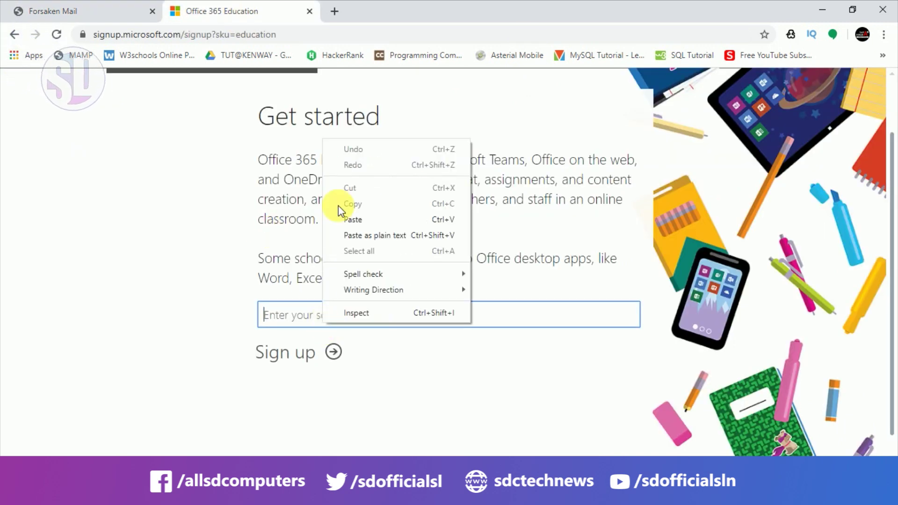
click(349, 211)
click(286, 354)
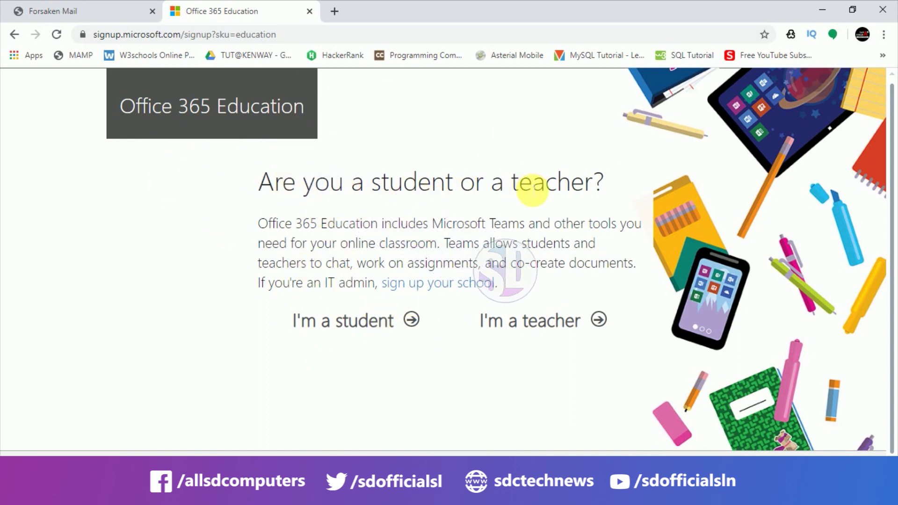
click(367, 326)
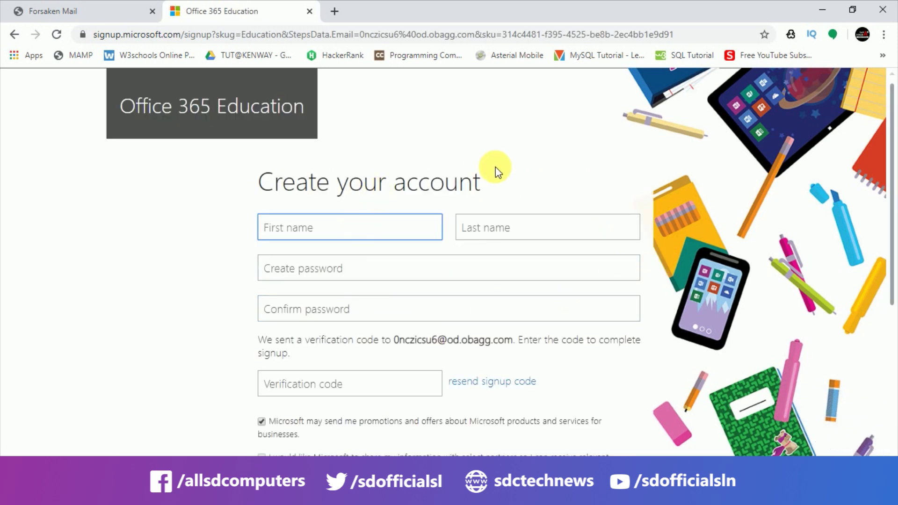
Enter the last name and the account password in the Create your account form.
scroll(496, 167, down, 1)
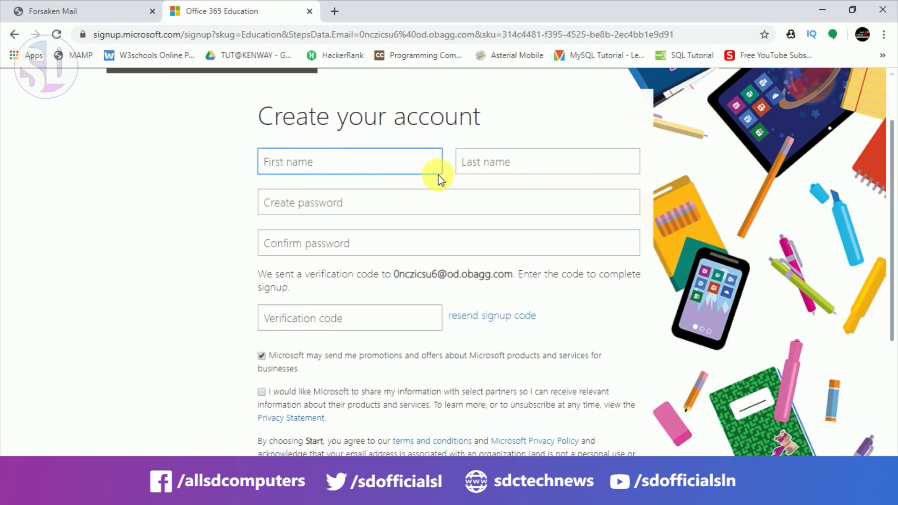
click(482, 179)
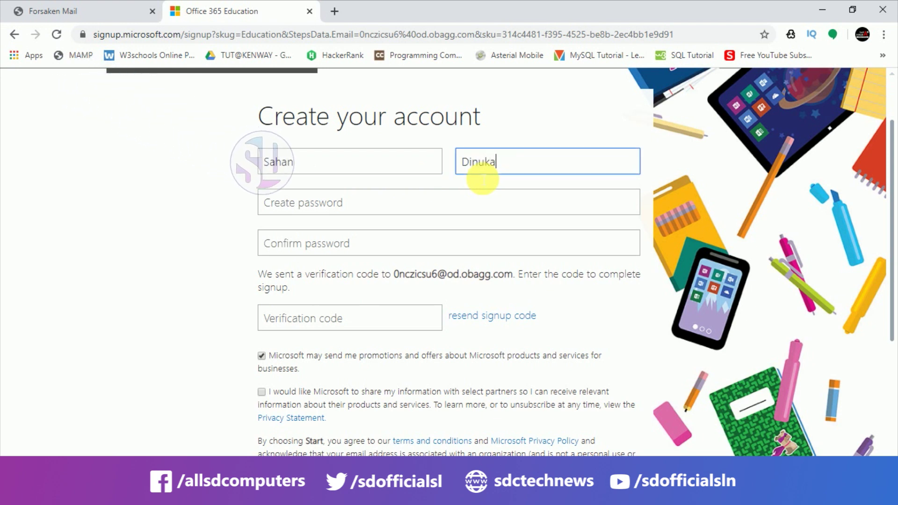
key(Tab)
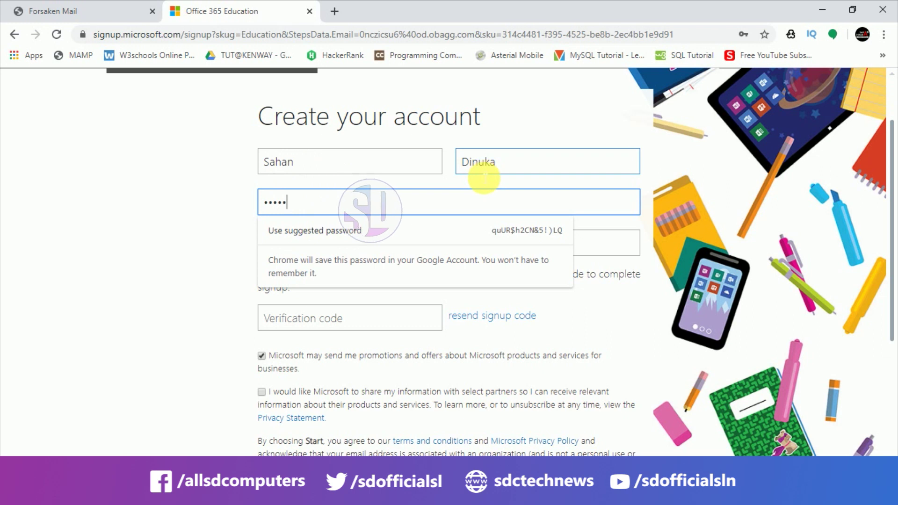
key(Tab)
Copy the verification code from the Forsaken Mail subject into the Verification code field.
key(ctrl+Tab)
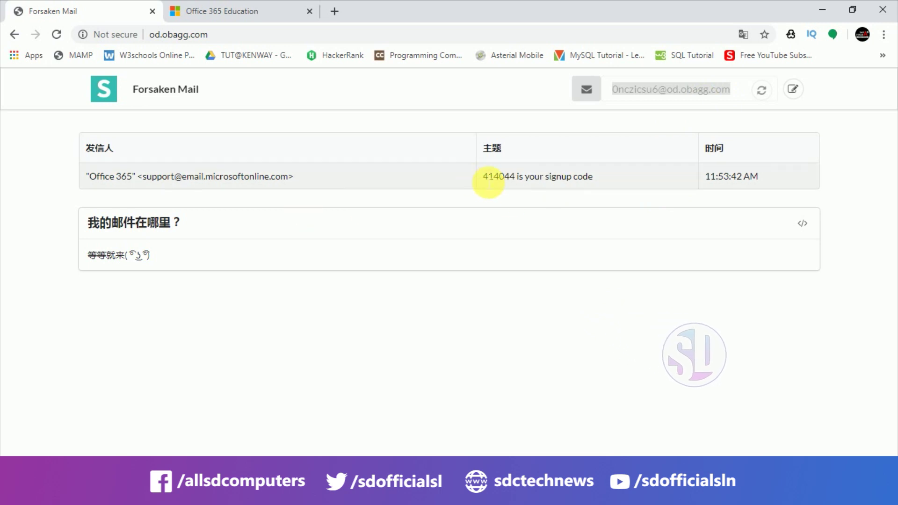
drag(483, 177, 515, 178)
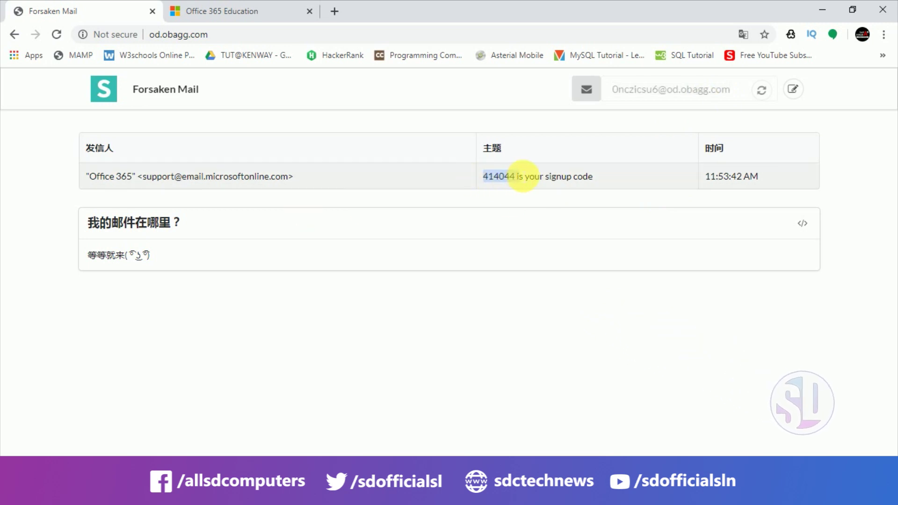
right_click(506, 176)
right_click(319, 175)
click(341, 184)
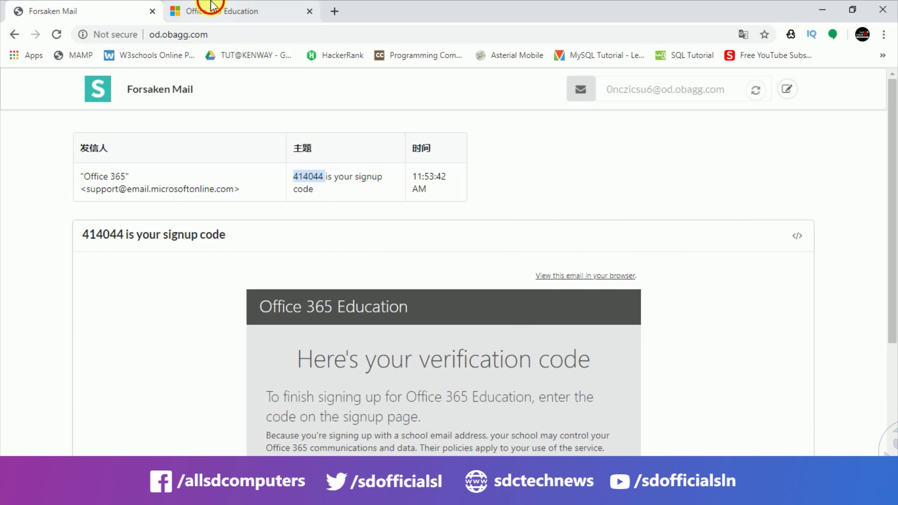
click(217, 11)
click(326, 318)
right_click(346, 323)
click(361, 225)
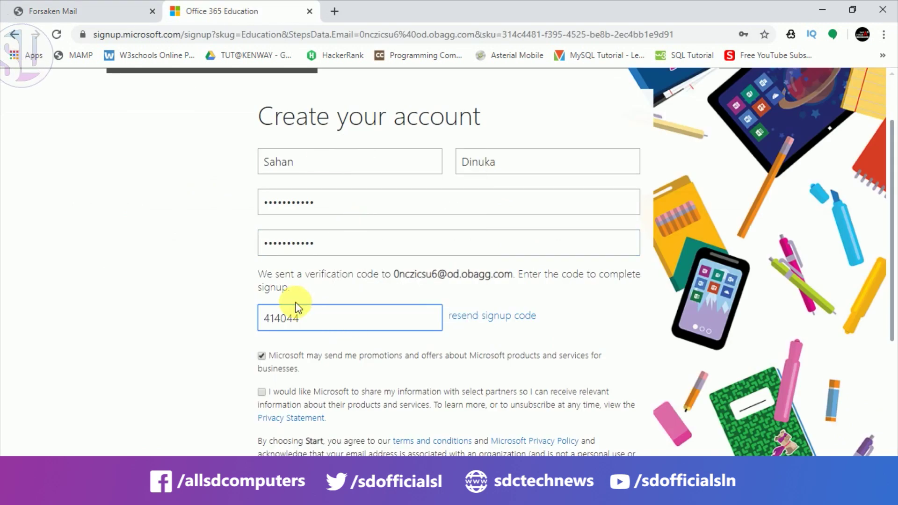
Agree to partner sharing, submit with Start, and save the new password in Chrome.
scroll(314, 302, down, 3)
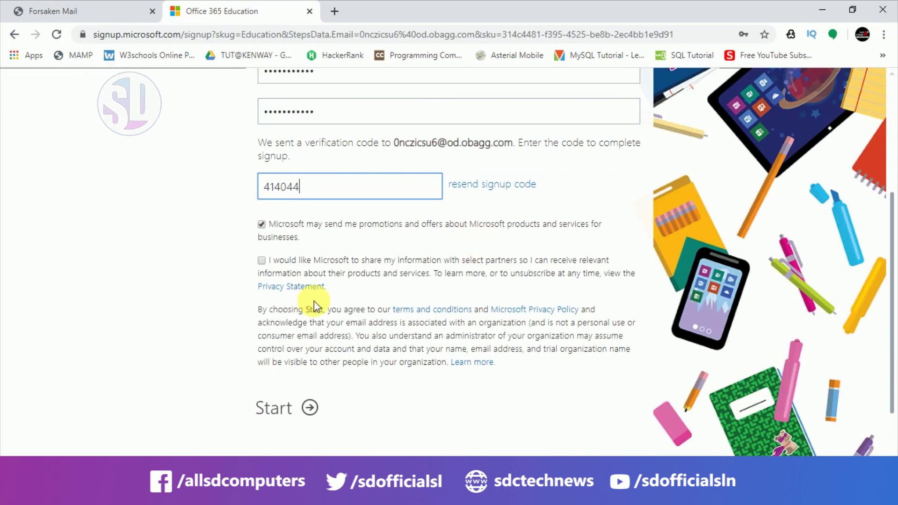
click(262, 260)
scroll(361, 413, down, 2)
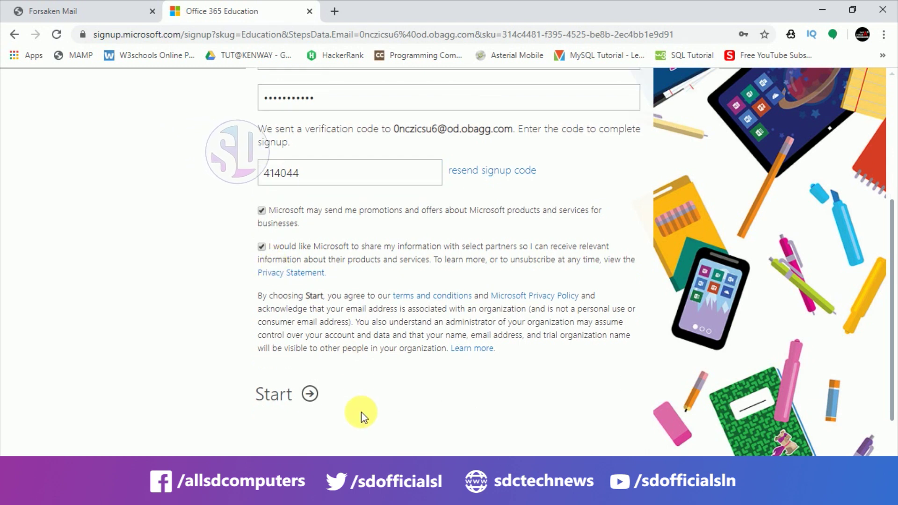
click(282, 346)
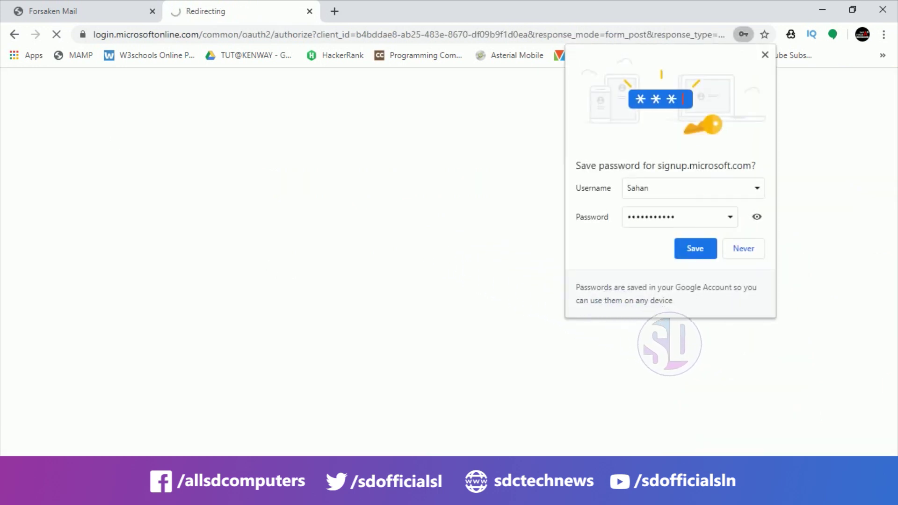
click(695, 249)
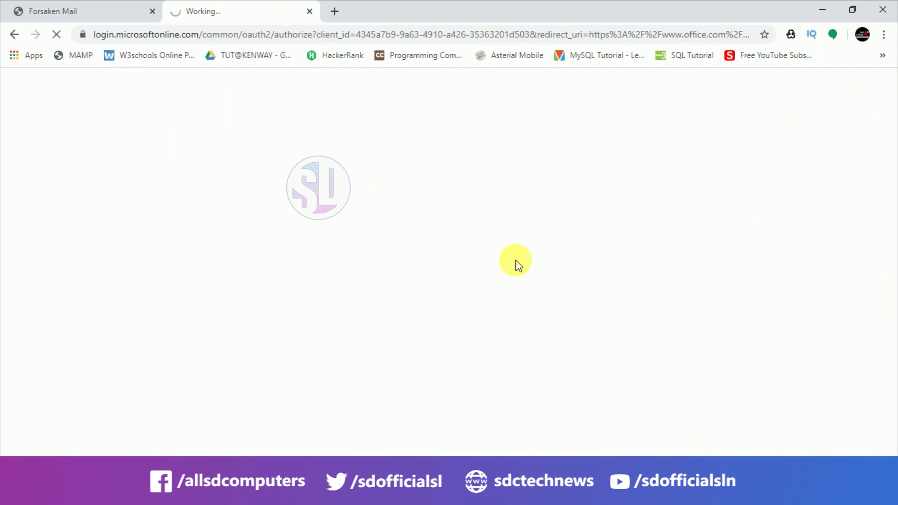
Launch OneDrive from the Office 365 home page and glance at the signed-in account details.
click(180, 196)
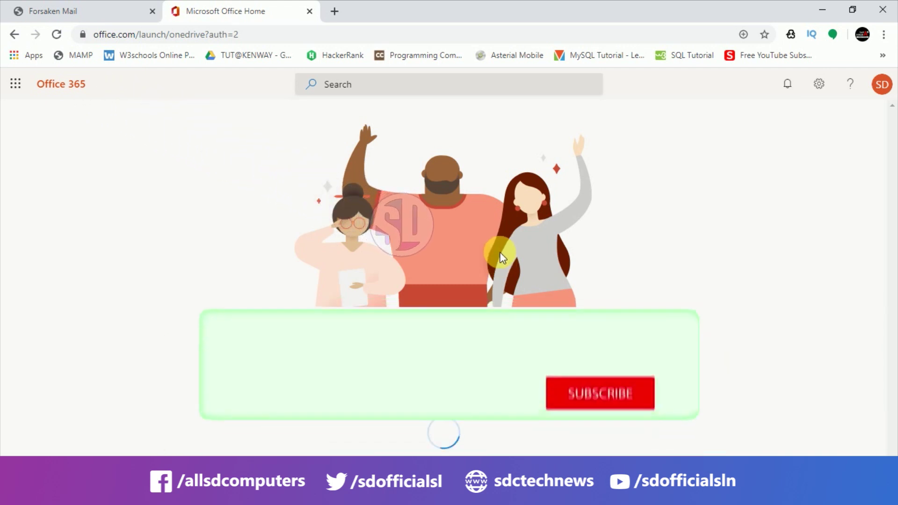
click(882, 84)
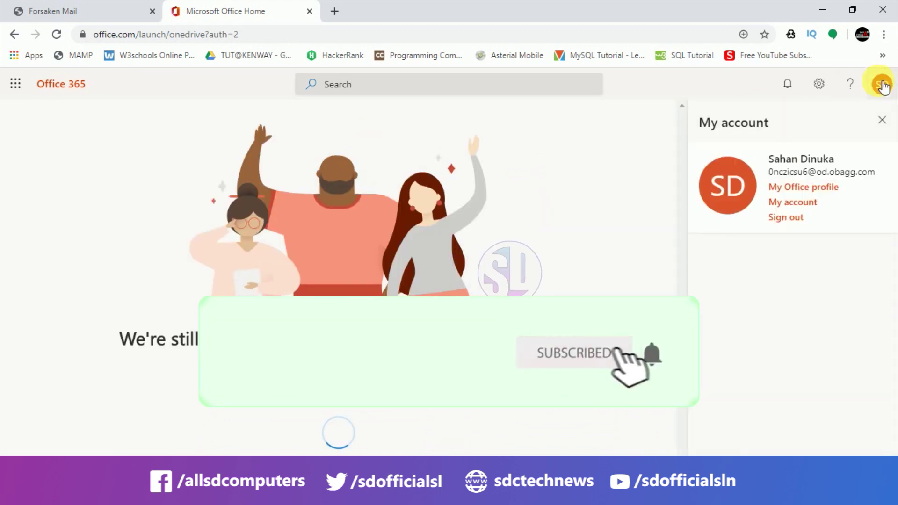
click(600, 236)
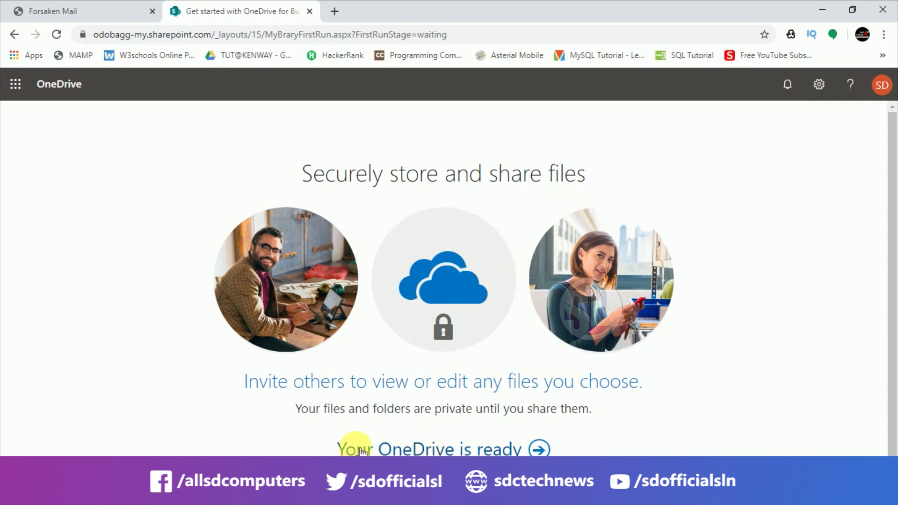
Enter the ready OneDrive and close the 'Let's get you started' tour.
click(455, 452)
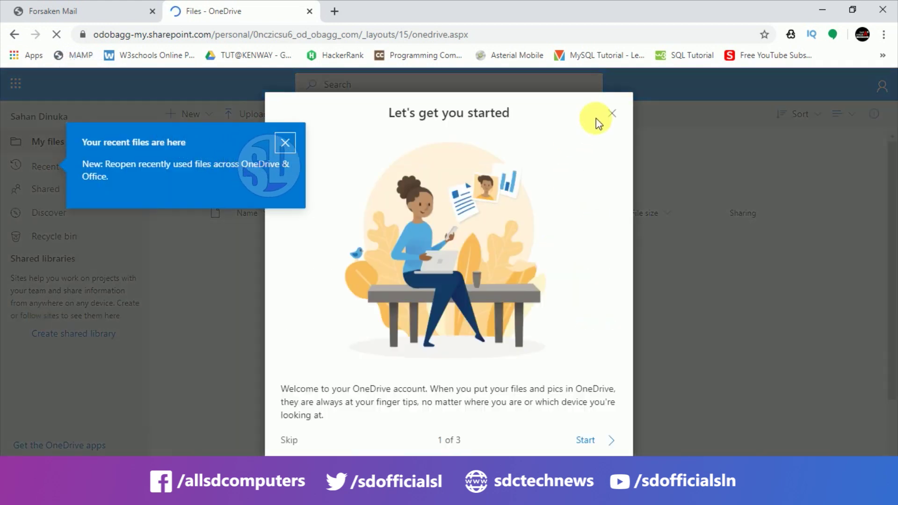
click(610, 113)
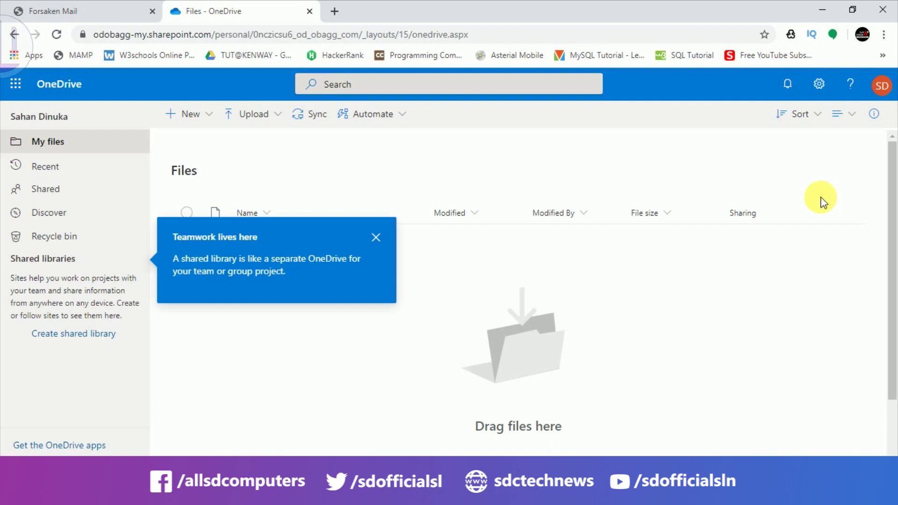
Dismiss the shared library tip and go to OneDrive settings via the Settings gear.
click(874, 114)
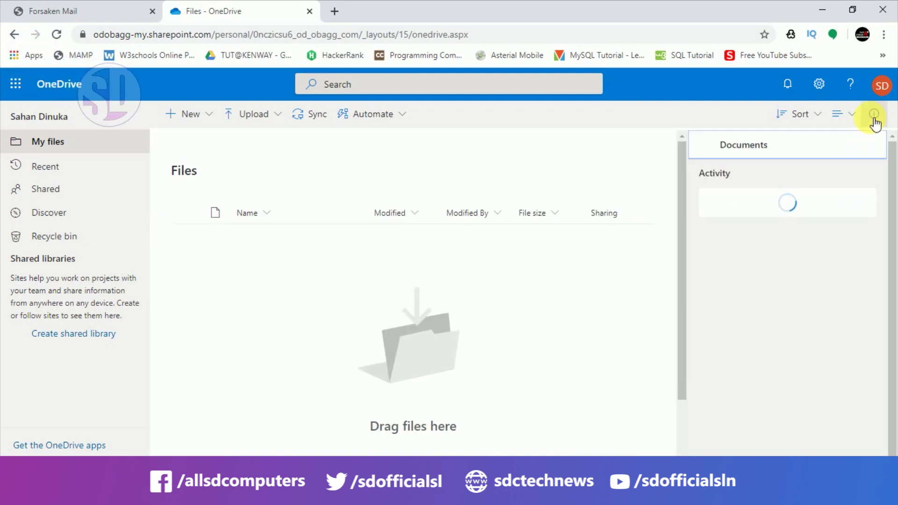
click(874, 114)
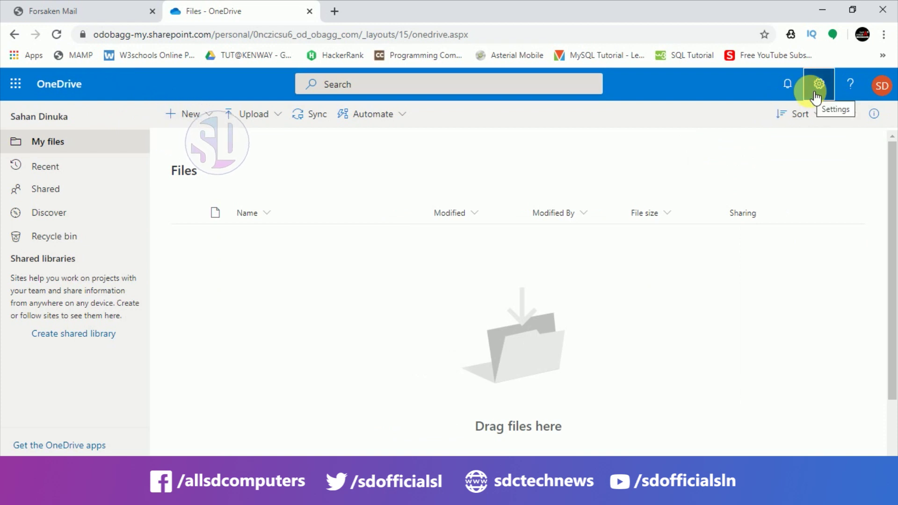
click(820, 86)
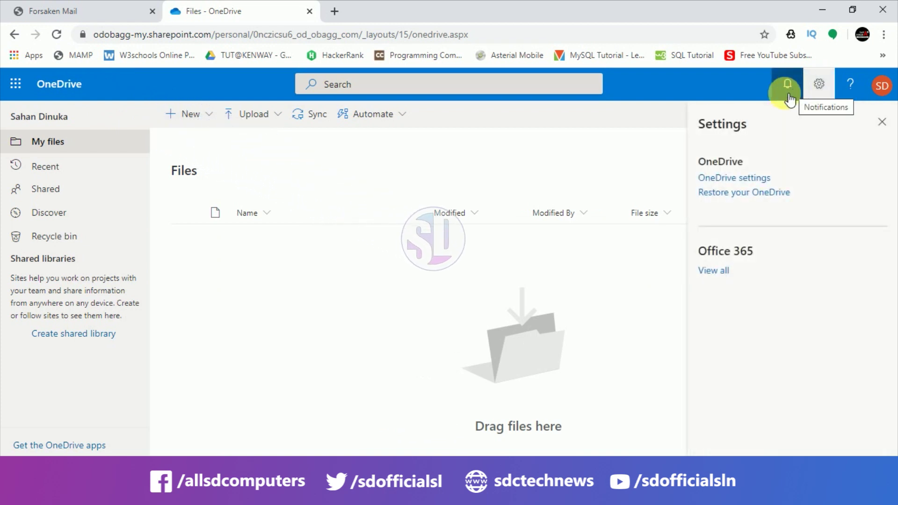
click(737, 184)
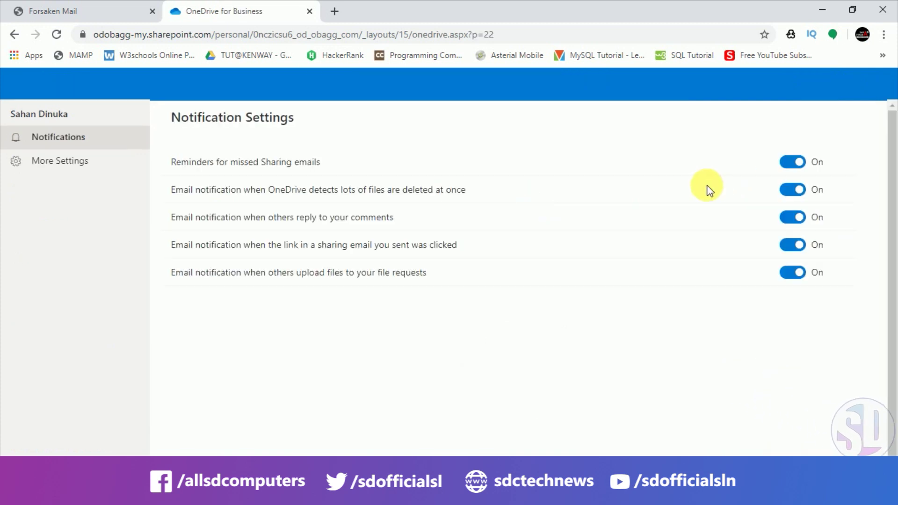
Go to Storage Metrics under Features and storage in More Settings.
click(55, 164)
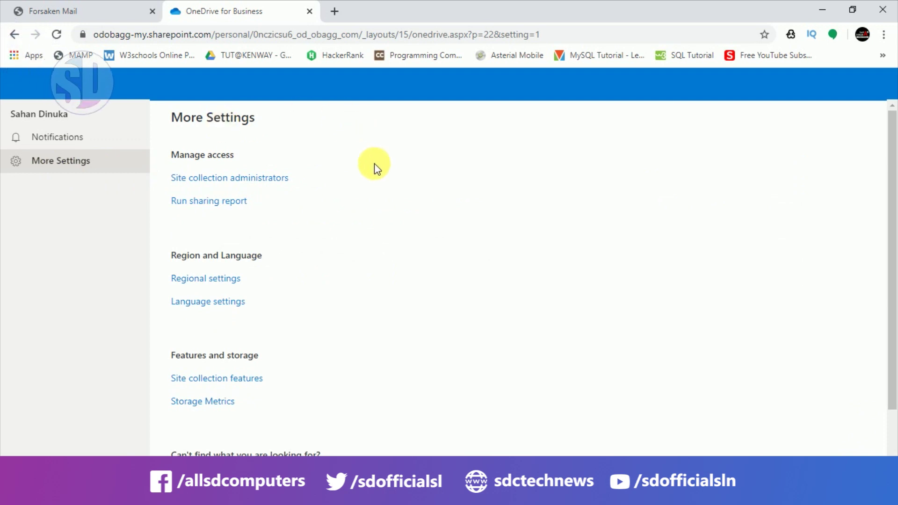
scroll(382, 177, down, 1)
scroll(382, 177, down, 2)
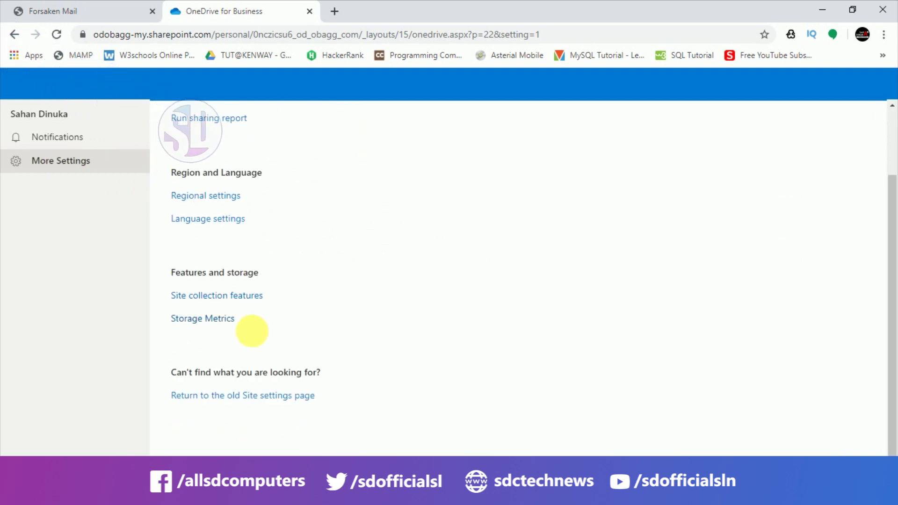
click(200, 323)
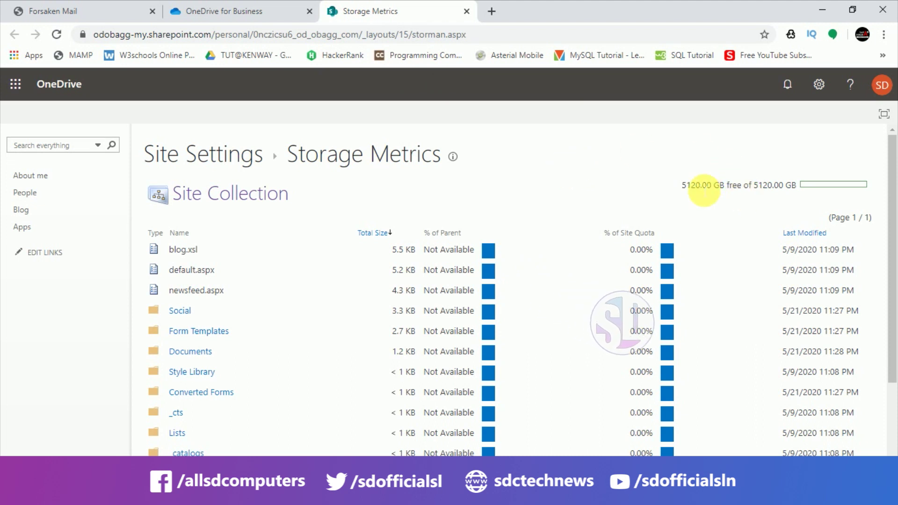
Highlight '5120.00 GB free of 5120.00 GB' and compare it against the OneDrive settings tab.
triple_click(755, 177)
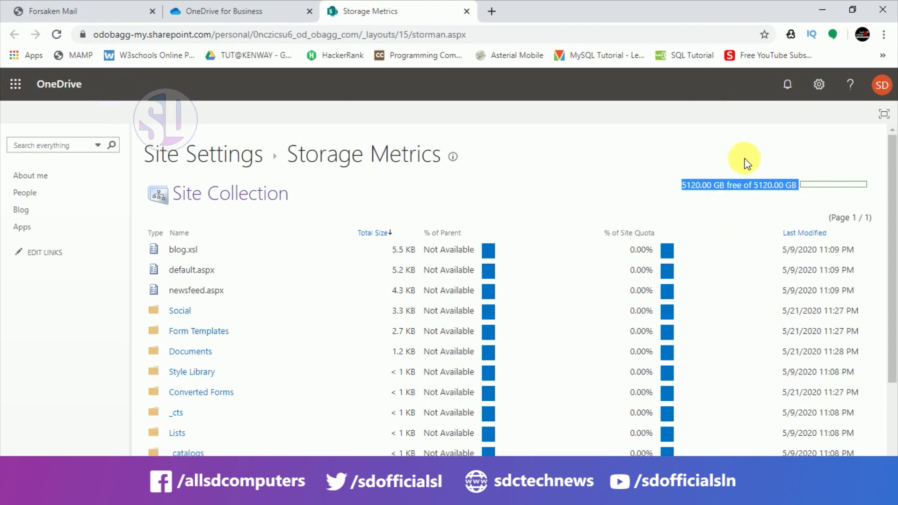
click(267, 8)
click(344, 6)
click(257, 7)
click(359, 8)
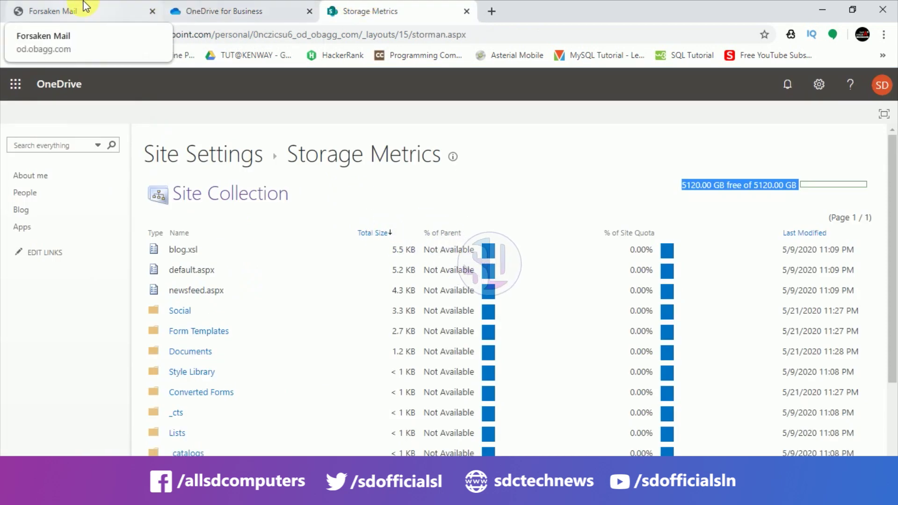
click(112, 7)
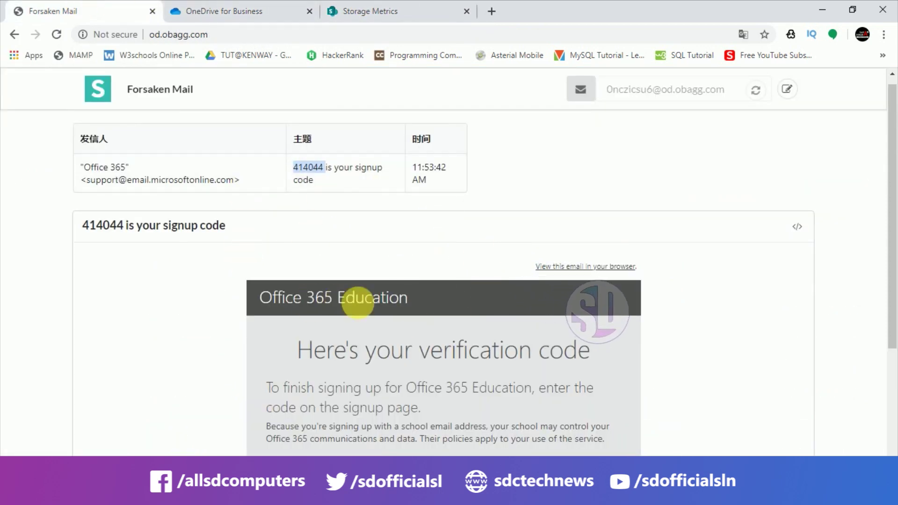
click(341, 8)
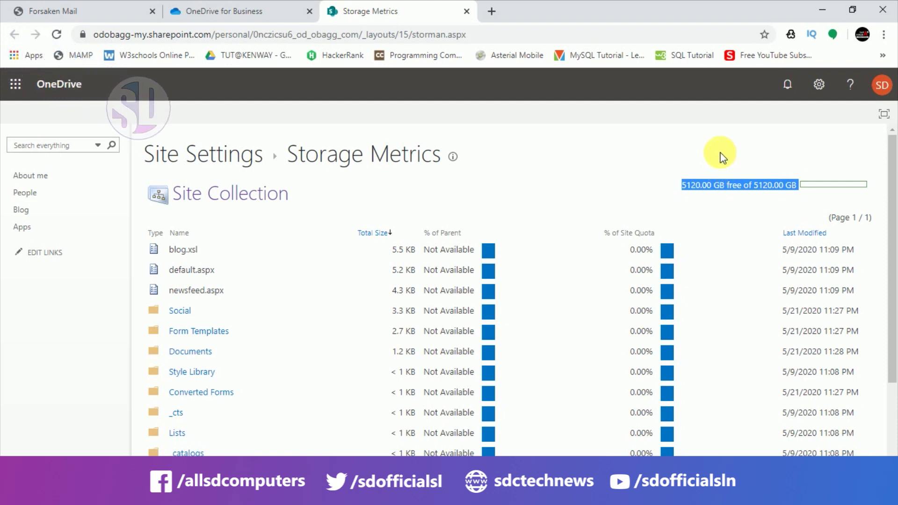
click(736, 192)
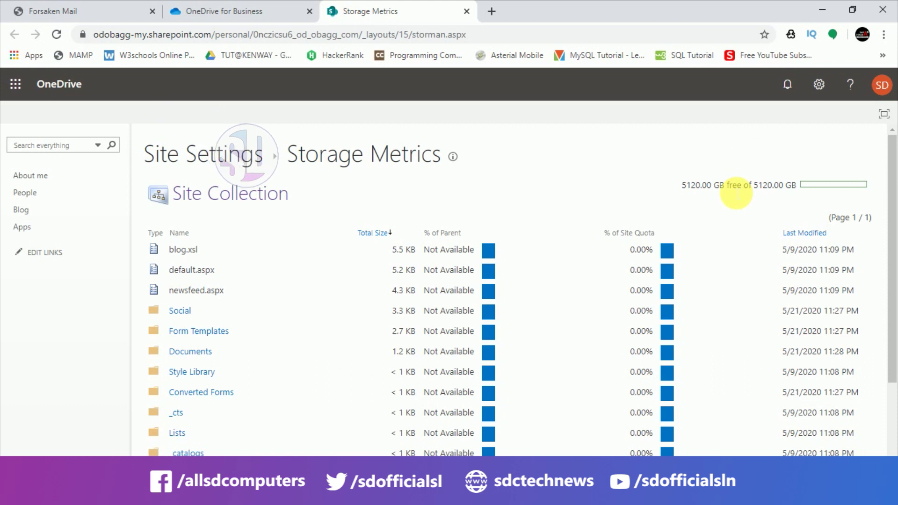
drag(680, 183, 787, 173)
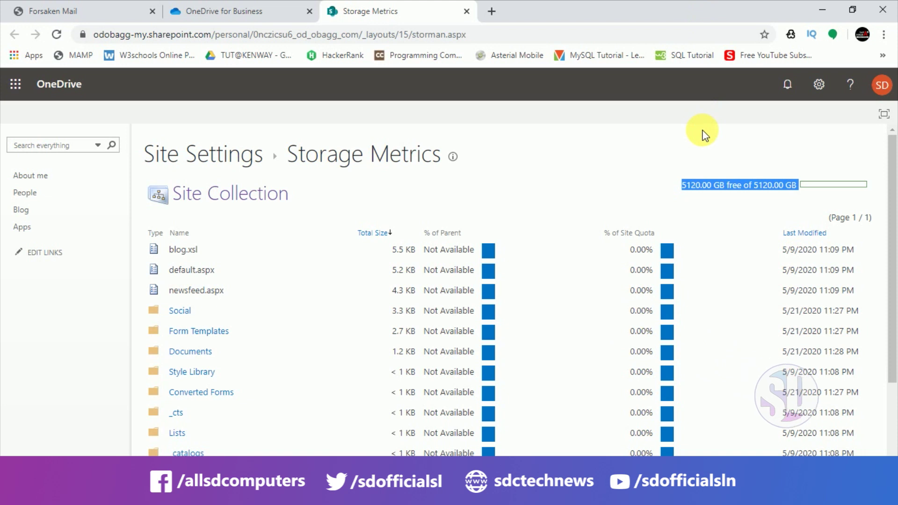
click(721, 196)
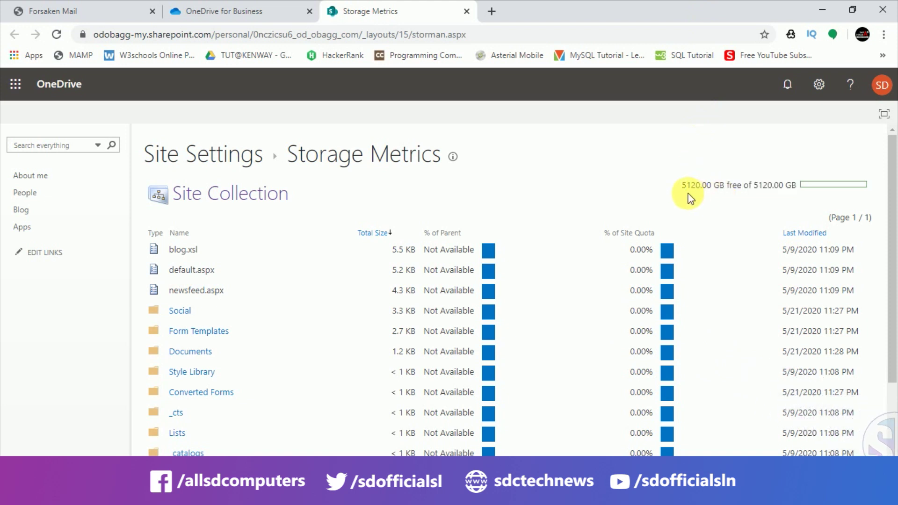
drag(679, 185, 800, 188)
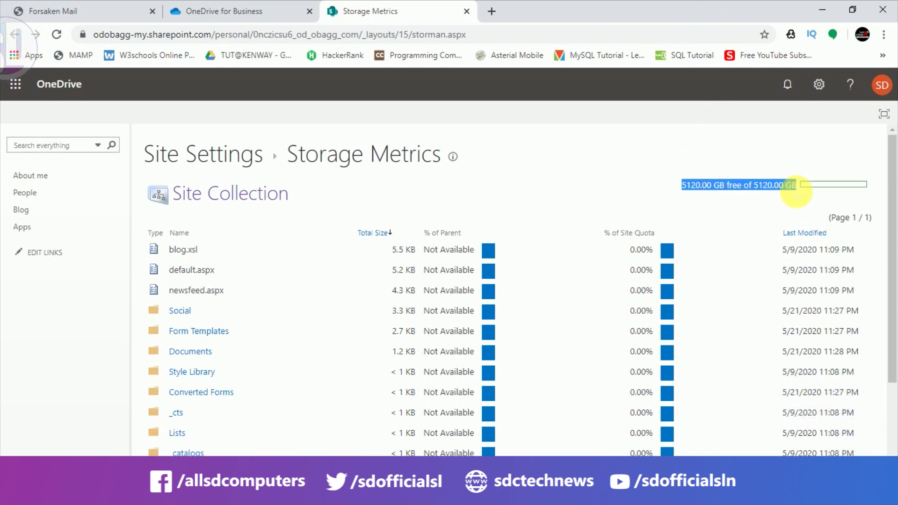
click(796, 191)
drag(683, 186, 744, 187)
click(681, 191)
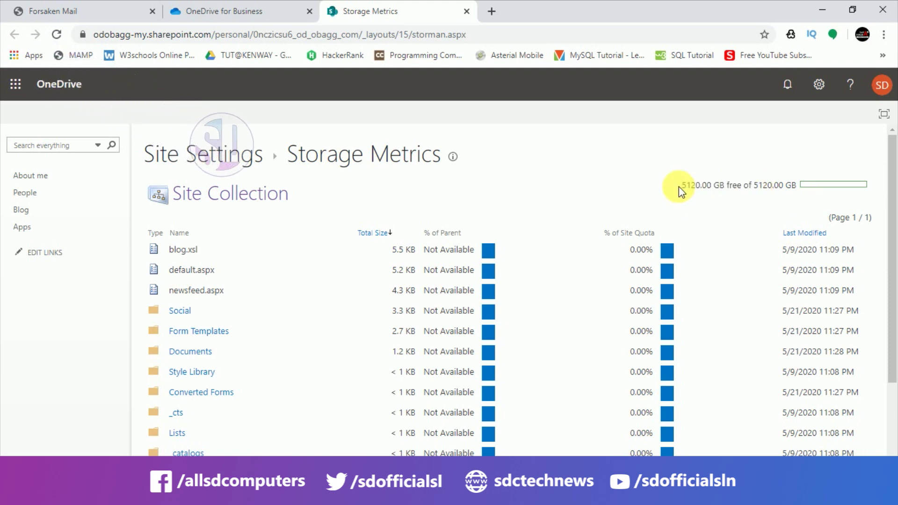
double_click(697, 186)
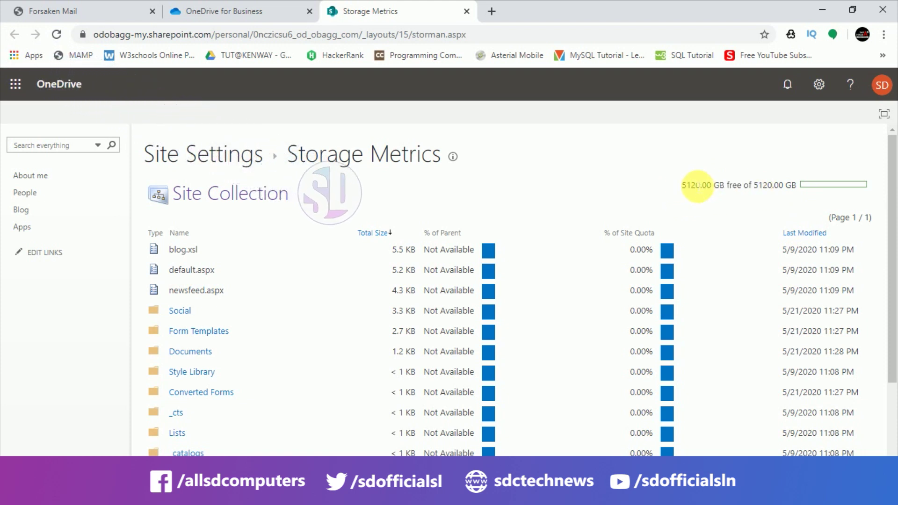